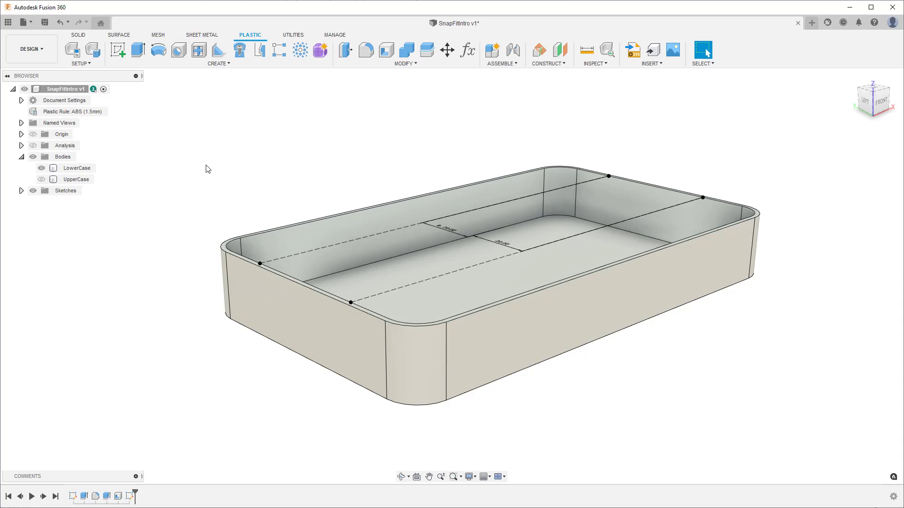
- Place snap fit hooks at both lower-case sketch points, rotated 90°
{"action": "left_click", "coordinate": [260, 50]}
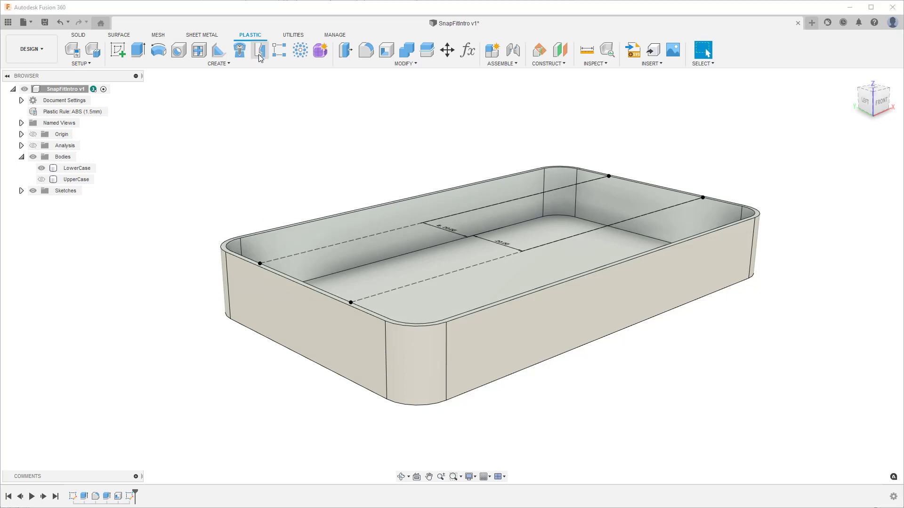
{"action": "left_click", "coordinate": [262, 264]}
{"action": "left_click", "coordinate": [351, 302]}
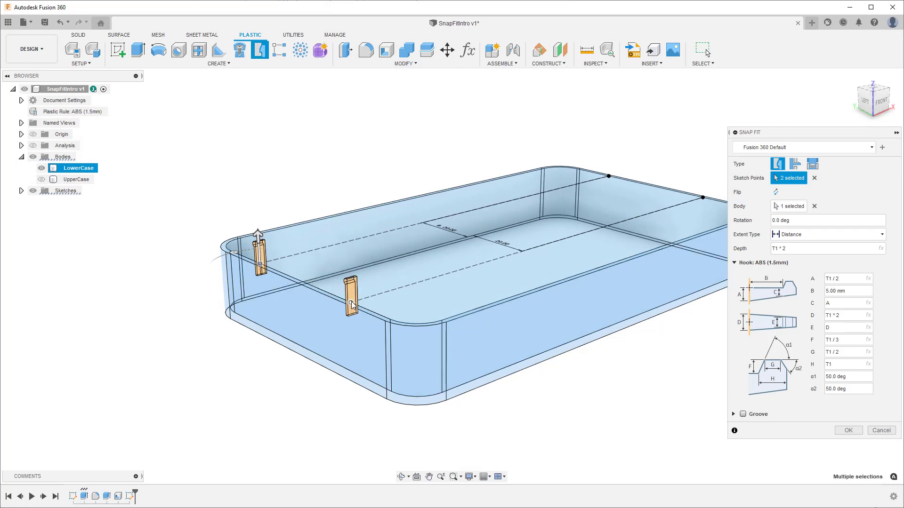
{"action": "double_click", "coordinate": [791, 221]}
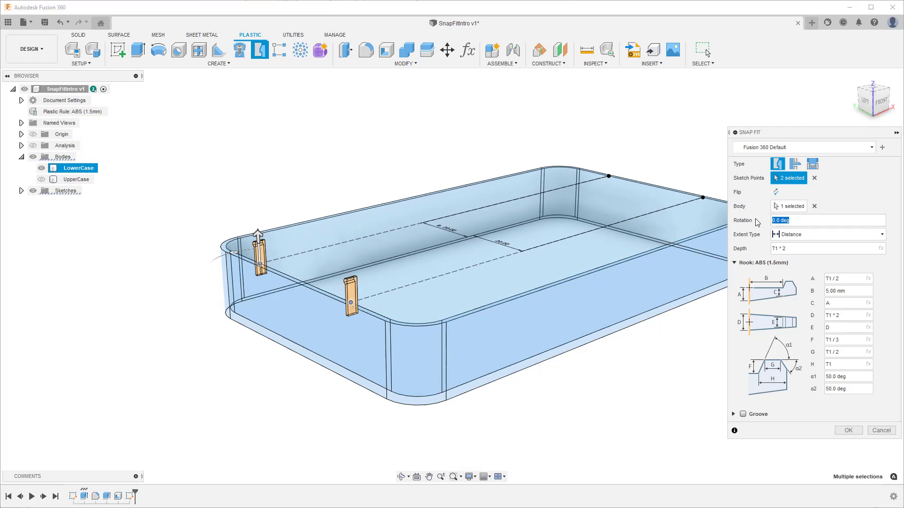
{"action": "type", "text": "90"}
{"action": "key", "text": "Return"}
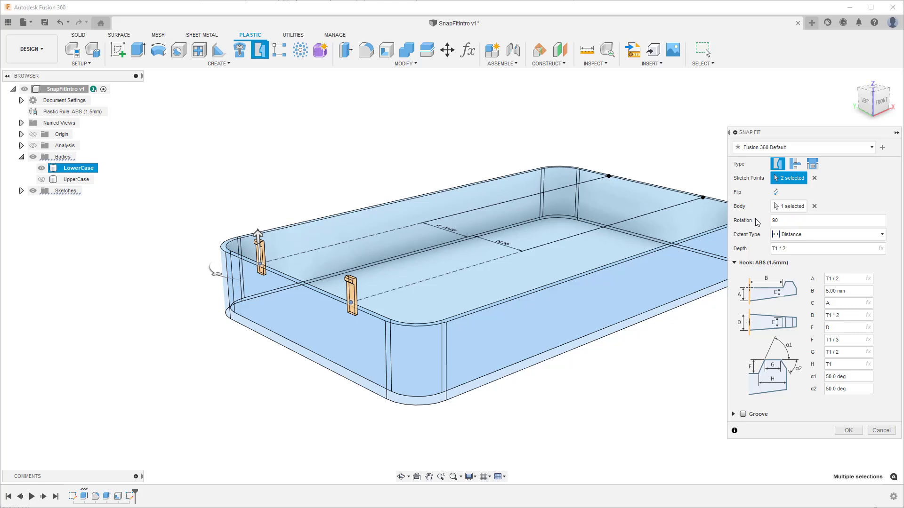
- Add UpperCase as the groove body, create the snap fit, and toggle the section analysis
{"action": "left_click", "coordinate": [54, 179]}
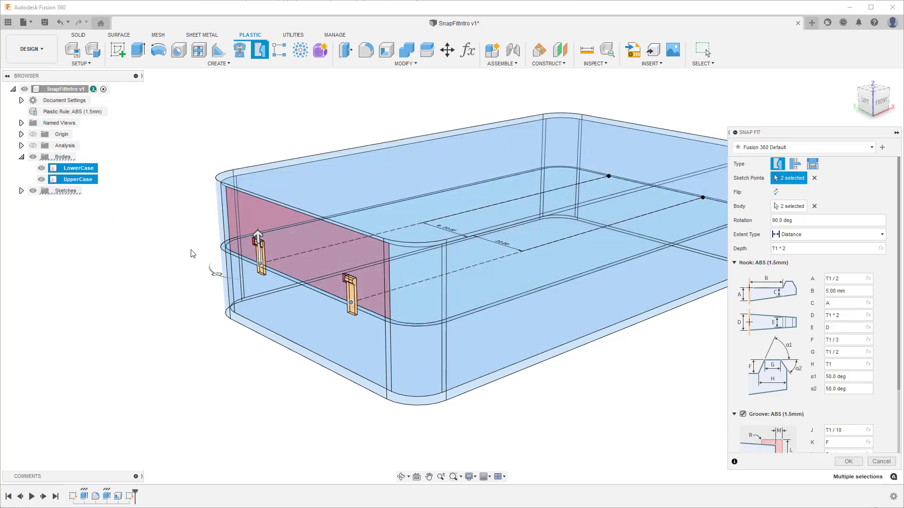
{"action": "left_click", "coordinate": [848, 461]}
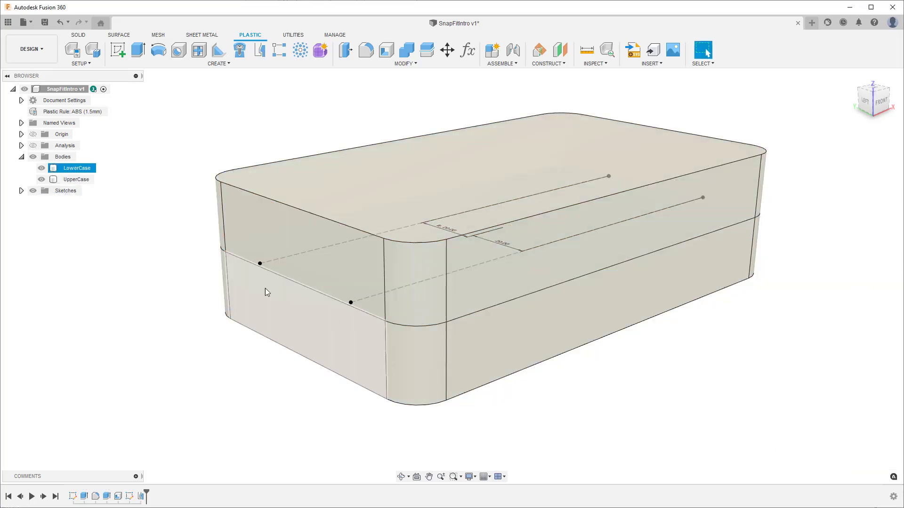
{"action": "left_click", "coordinate": [34, 157]}
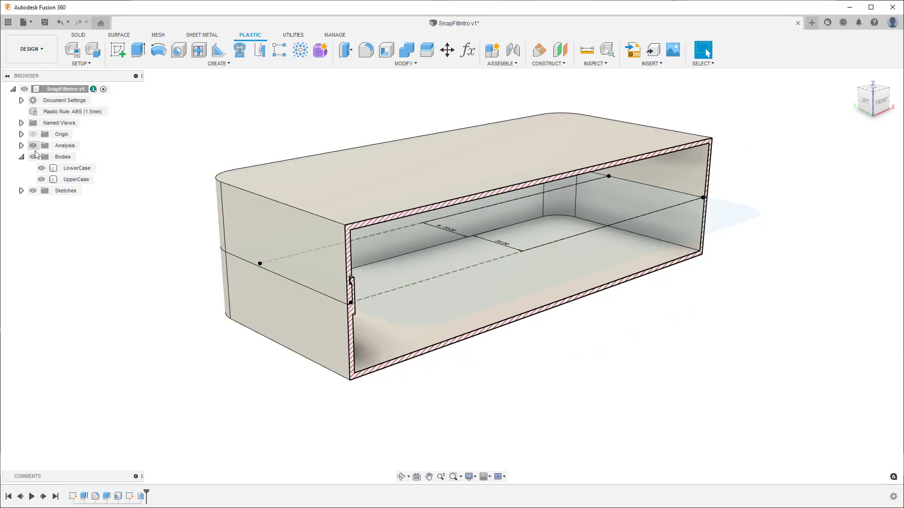
{"action": "left_click", "coordinate": [43, 180]}
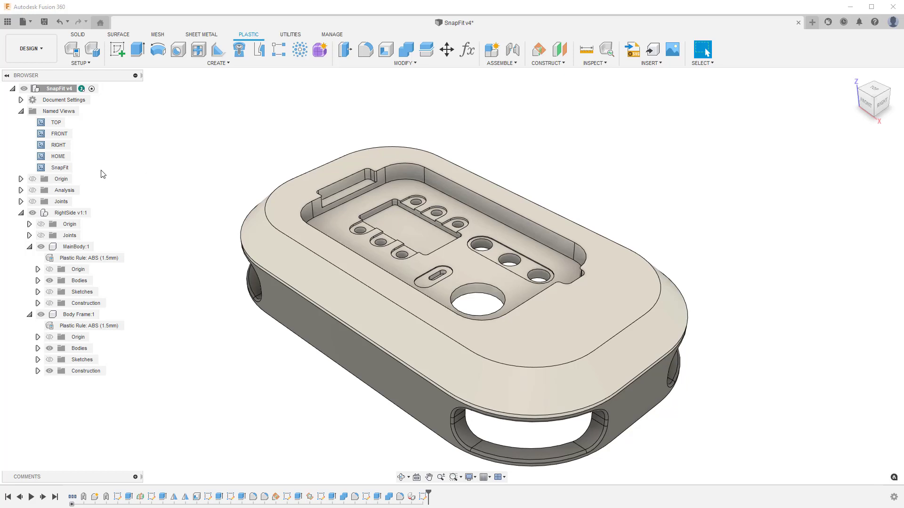
- Show the section analysis, switch to the SnapFit named view, and display MainBody's sketch points
{"action": "left_click", "coordinate": [32, 190]}
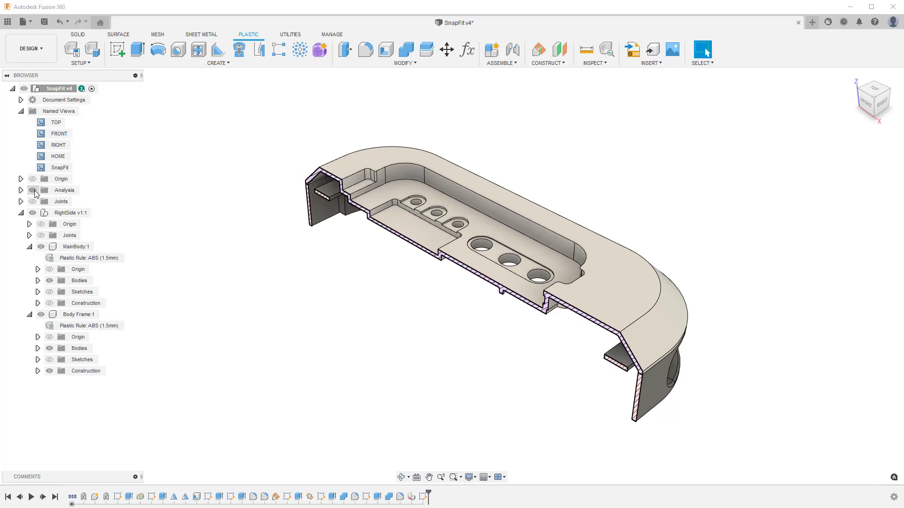
{"action": "left_click", "coordinate": [59, 168]}
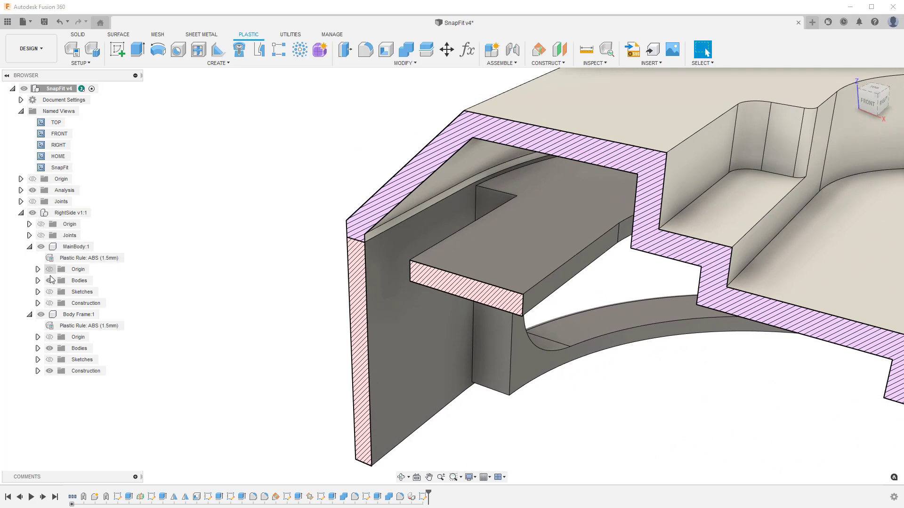
{"action": "left_click", "coordinate": [49, 292]}
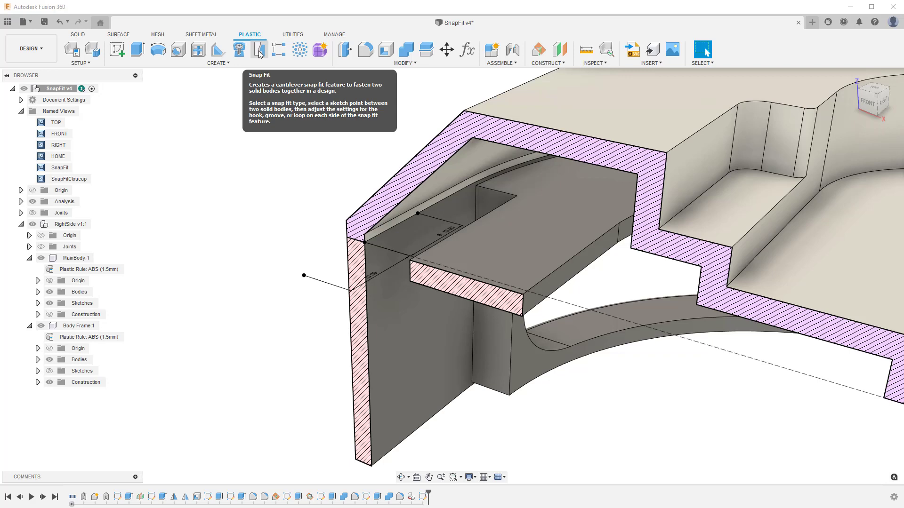
- Start a snap fit with hooks on both ledge sketch points, rotated -90°
{"action": "left_click", "coordinate": [261, 49]}
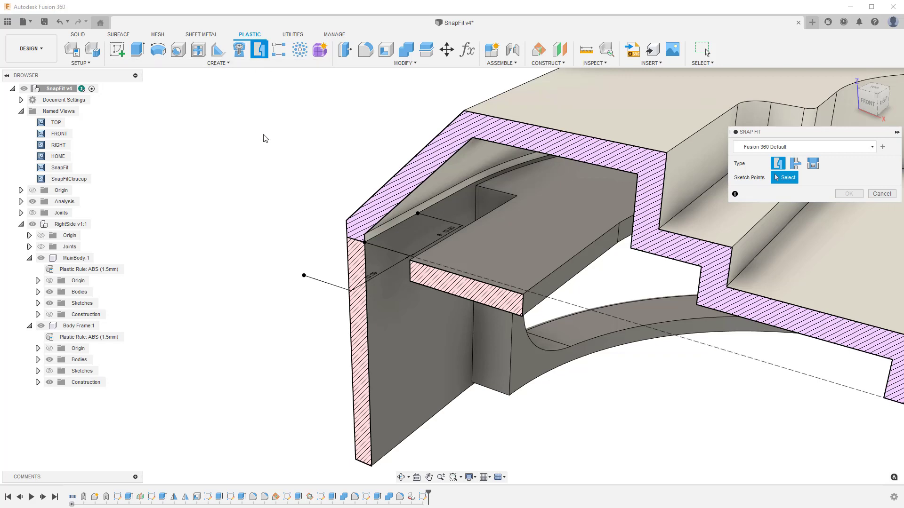
{"action": "left_click", "coordinate": [305, 277]}
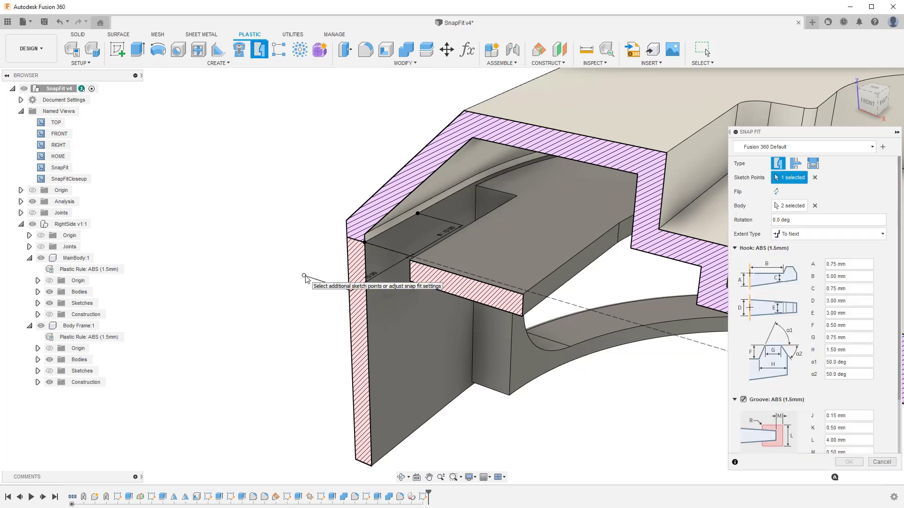
{"action": "left_click", "coordinate": [418, 216]}
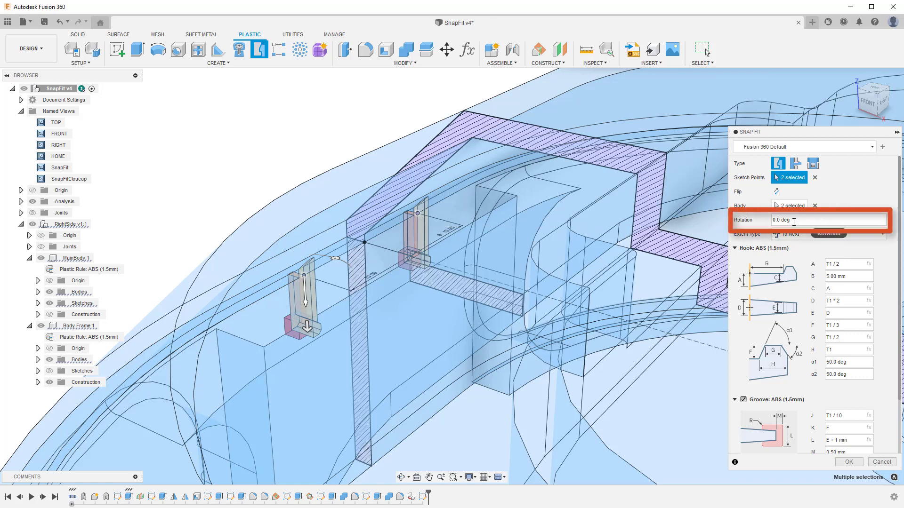
{"action": "double_click", "coordinate": [780, 219]}
{"action": "type", "text": "-90"}
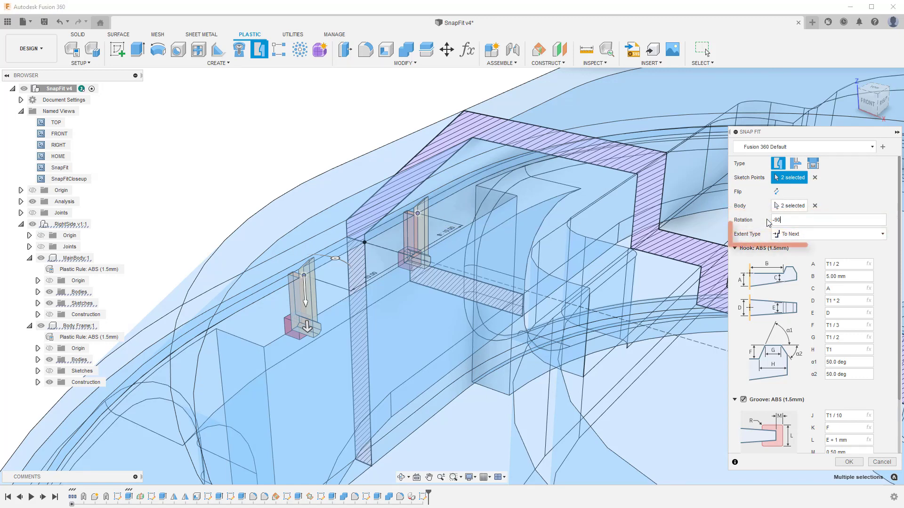
{"action": "key", "text": "Return"}
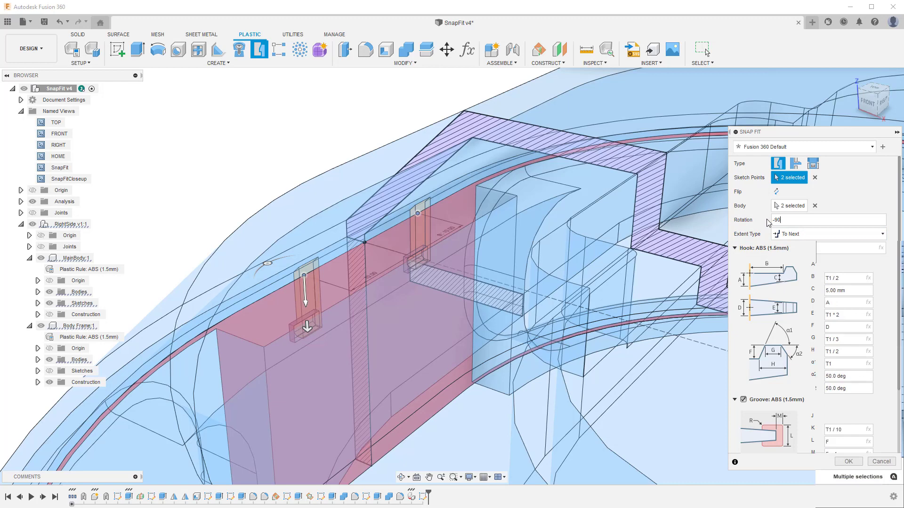
{"action": "scroll", "coordinate": [768, 222], "scroll_direction": "down", "scroll_amount": 3}
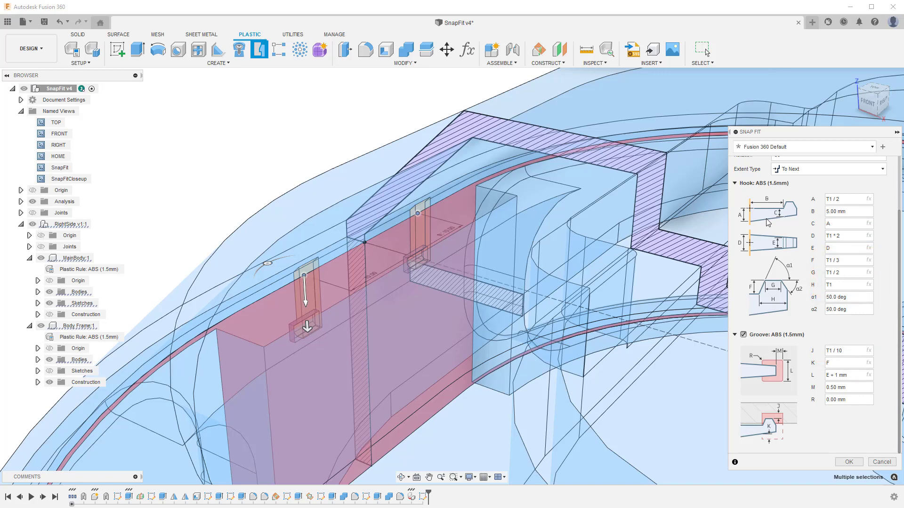
- Create the snap fit, return to SnapFitCloseup, and change the 10 mm sketch dimension to 6 mm
{"action": "left_click", "coordinate": [849, 461]}
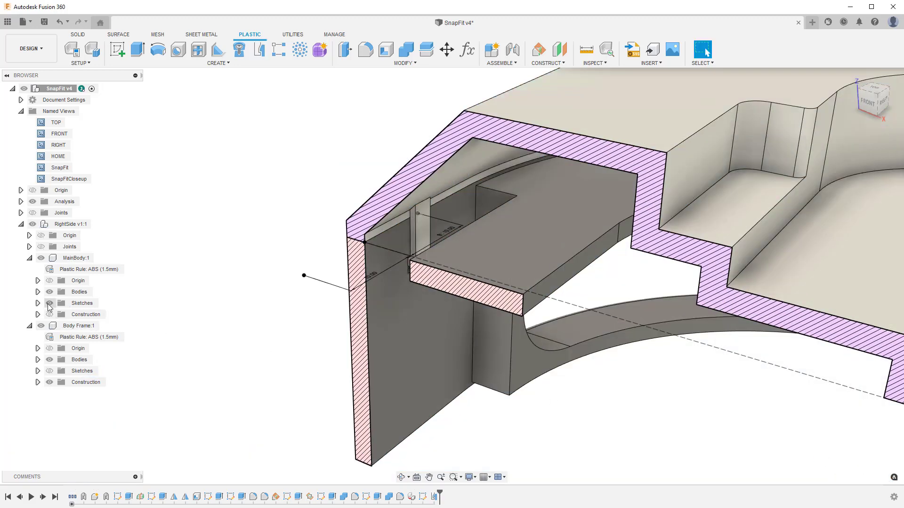
{"action": "left_click", "coordinate": [69, 178]}
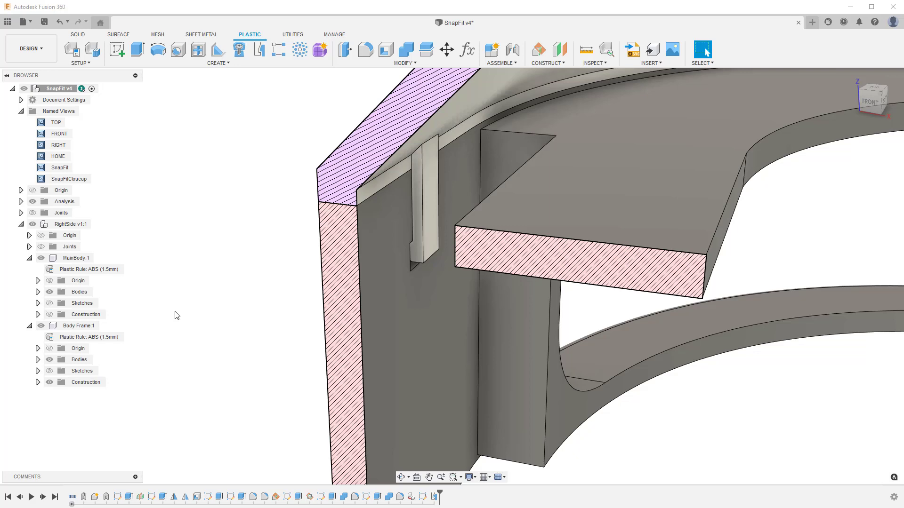
{"action": "left_click", "coordinate": [49, 302]}
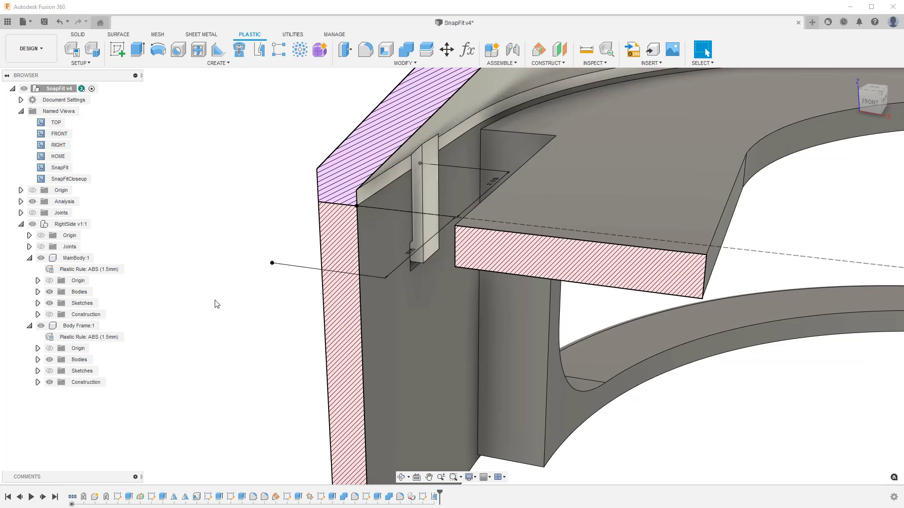
{"action": "double_click", "coordinate": [412, 259]}
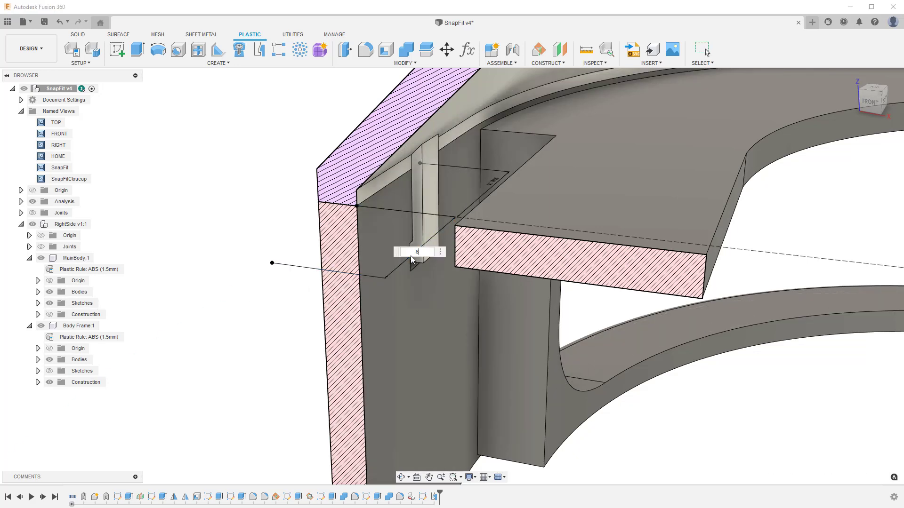
{"action": "key", "text": "Return"}
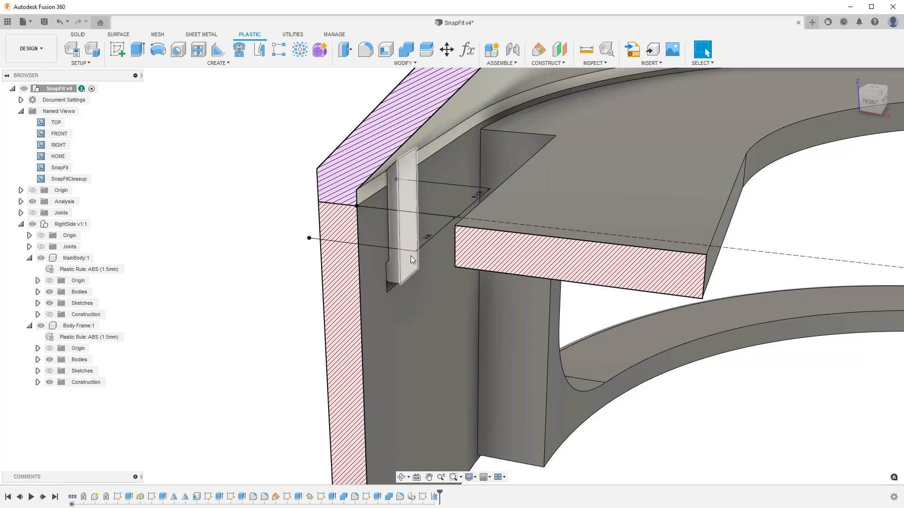
{"action": "key", "text": "v"}
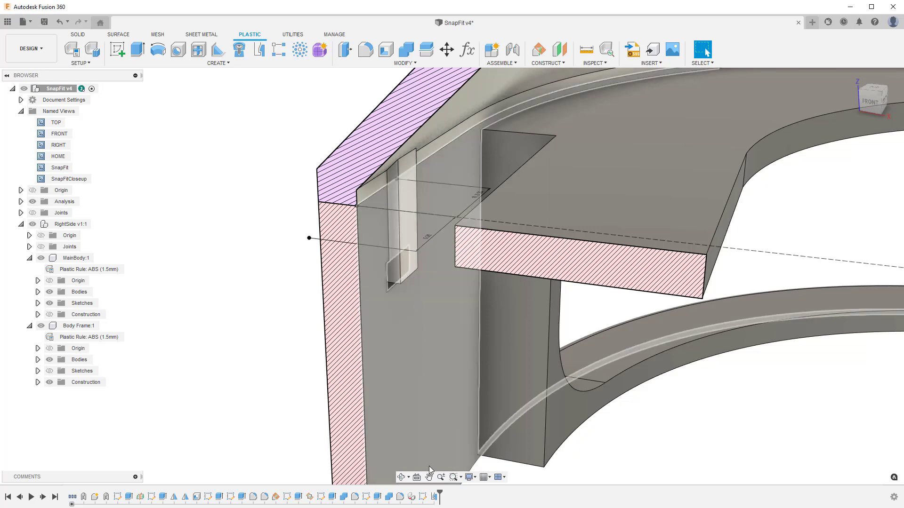
- Edit the snap fit feature and change the hook's B value from 5.00 mm to 3
{"action": "right_click", "coordinate": [434, 496]}
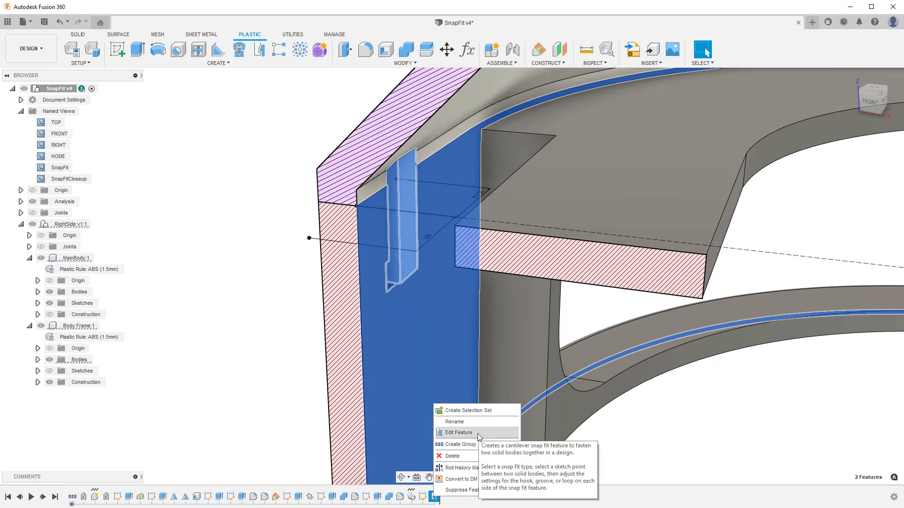
{"action": "left_click", "coordinate": [458, 432]}
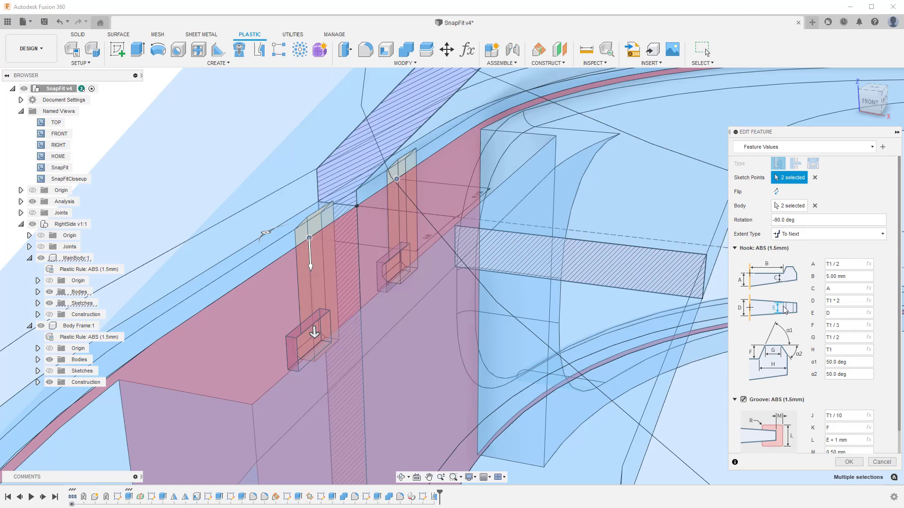
{"action": "left_click_drag", "start_coordinate": [856, 278], "coordinate": [812, 280]}
{"action": "type", "text": "3"}
{"action": "key", "text": "Return"}
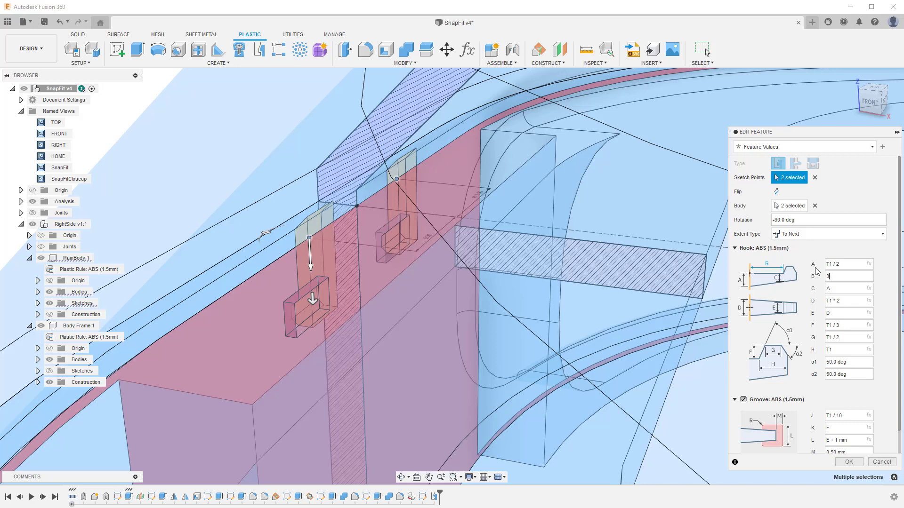
- Review the preset list and More options, then confirm the edited snap fit
{"action": "left_click", "coordinate": [872, 146]}
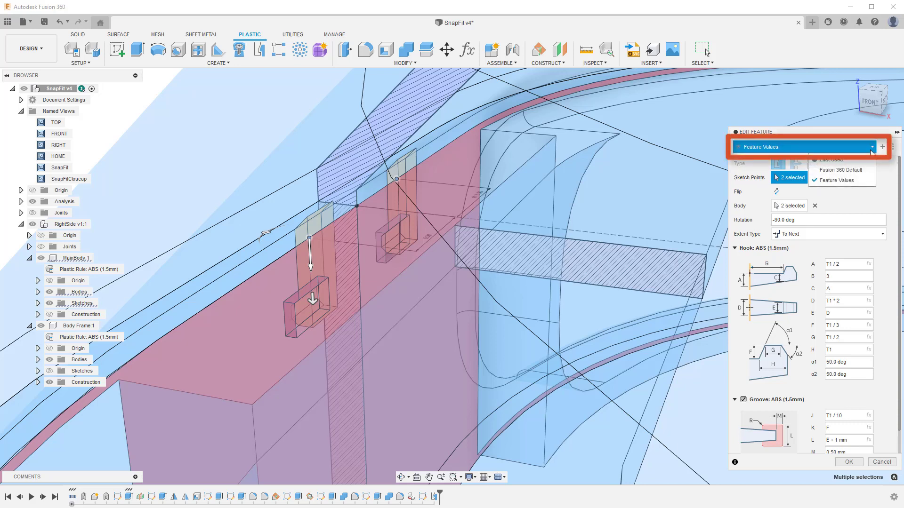
{"action": "left_click", "coordinate": [872, 148]}
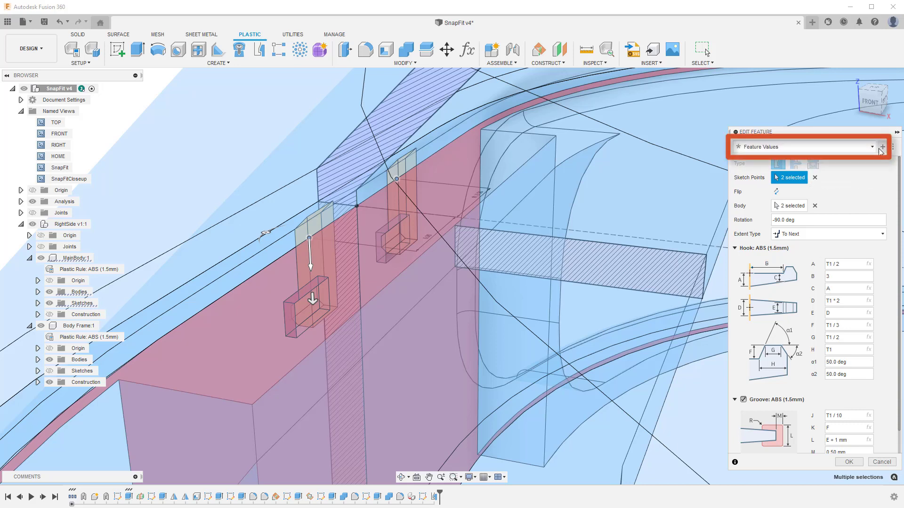
{"action": "left_click", "coordinate": [893, 147]}
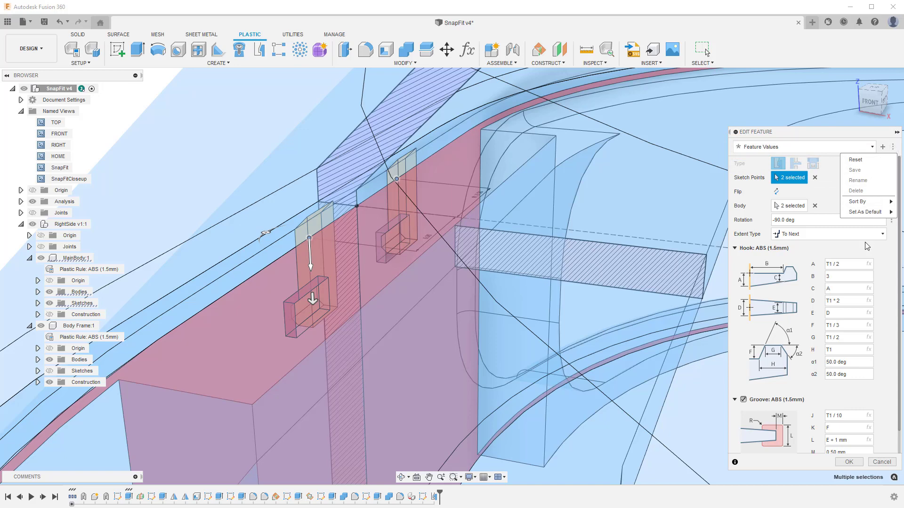
{"action": "left_click", "coordinate": [849, 461]}
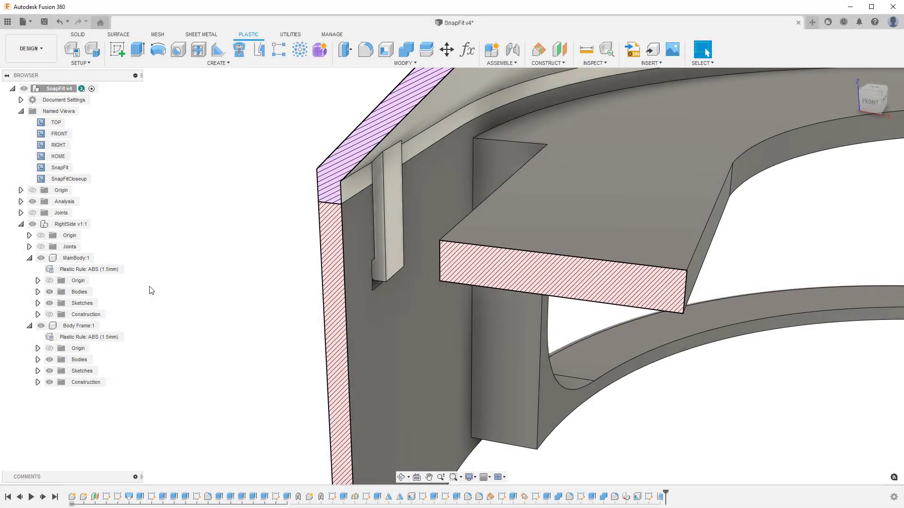
- Assign the Nylon (PA6) (2.5mm) plastic rule to MainBody in place of ABS (1.5mm)
{"action": "left_click", "coordinate": [106, 269]}
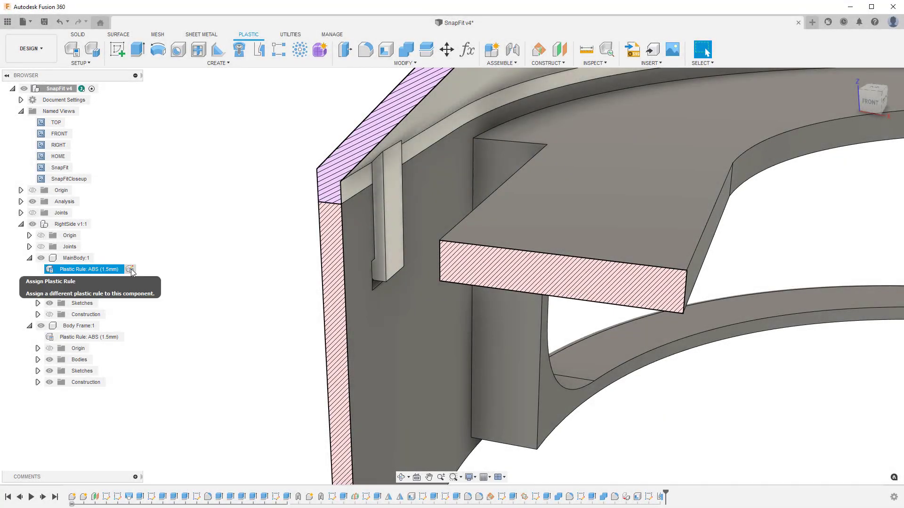
{"action": "left_click", "coordinate": [131, 269]}
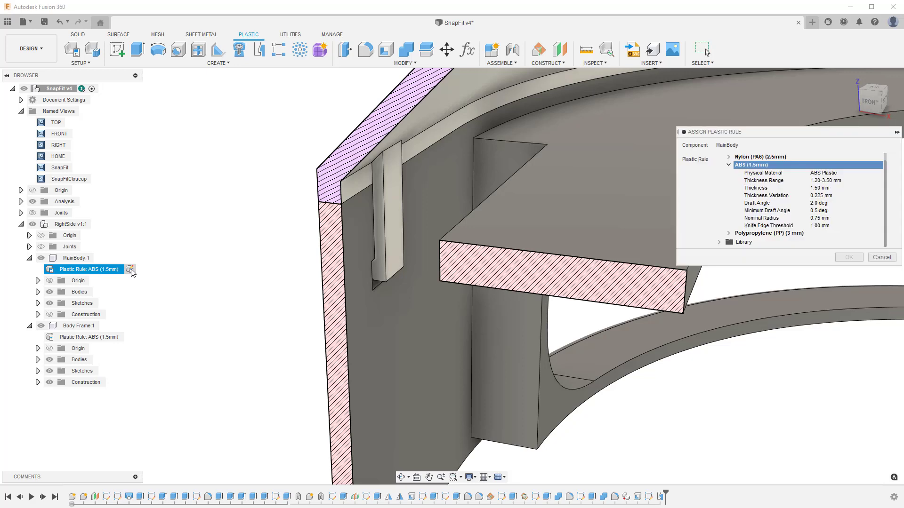
{"action": "left_click", "coordinate": [759, 157]}
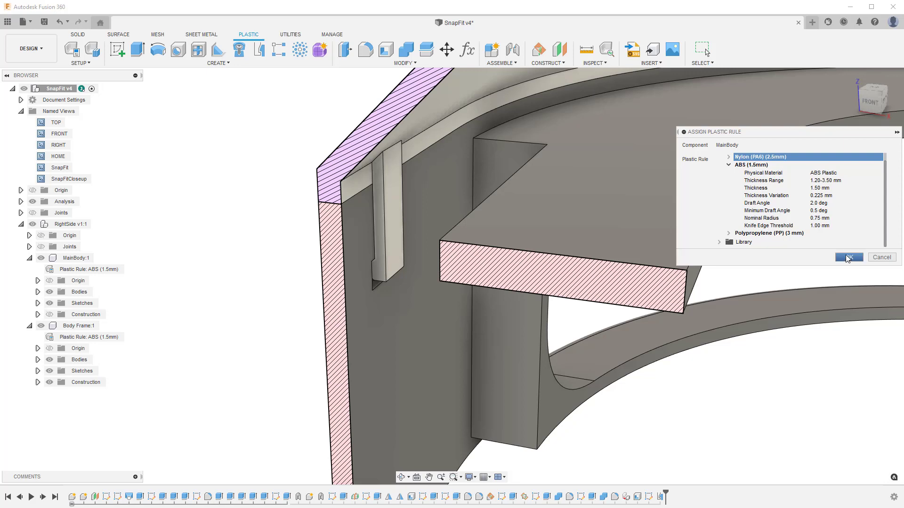
{"action": "left_click", "coordinate": [848, 256]}
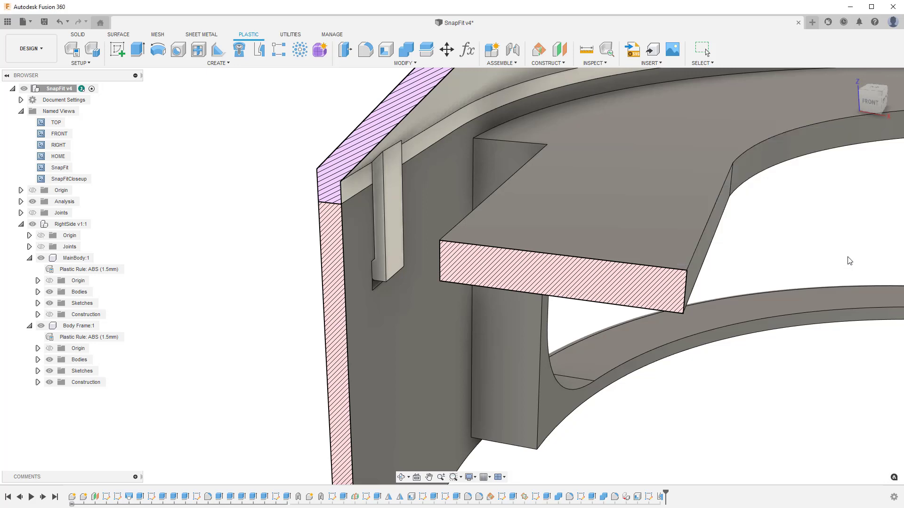